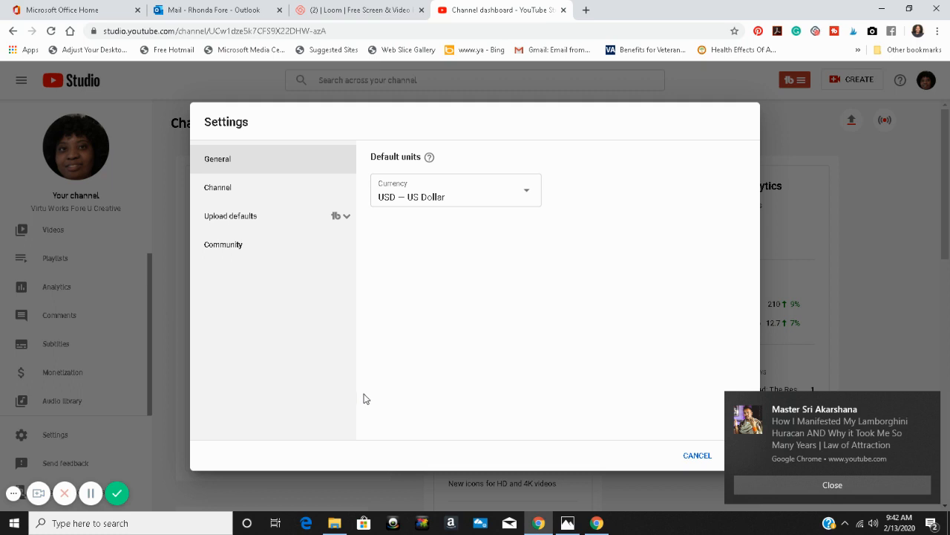
- Dismiss the desktop notification and review the default currency and the channel's basic info, including its keywords and country
click(812, 489)
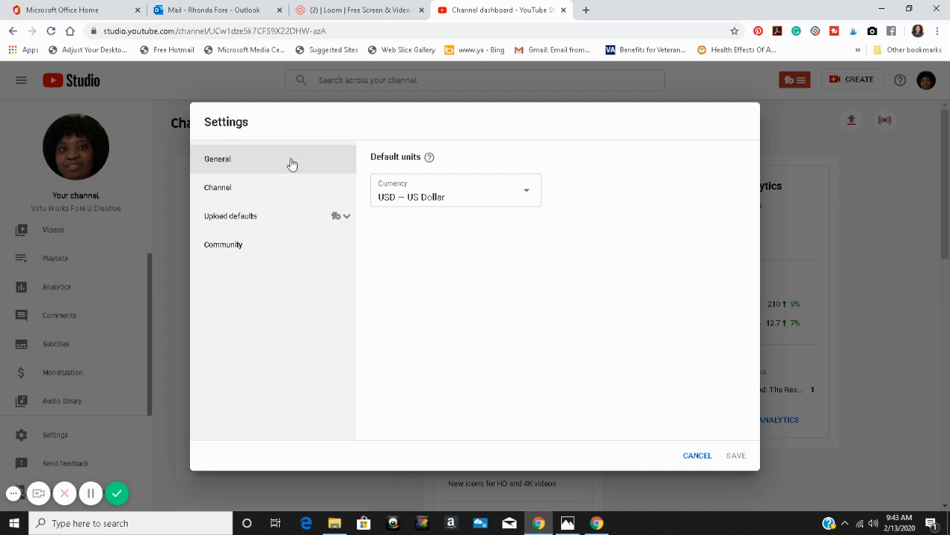
mouse_move(431, 158)
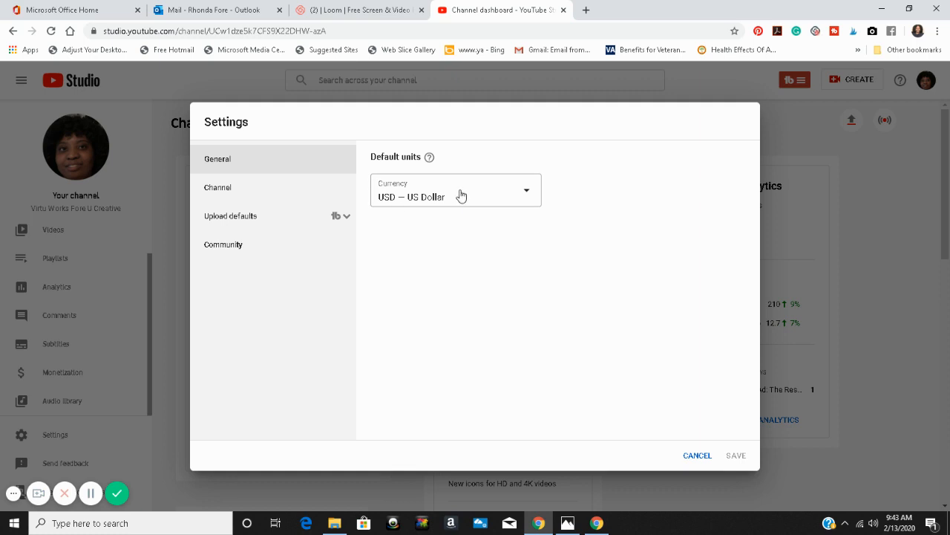
click(227, 191)
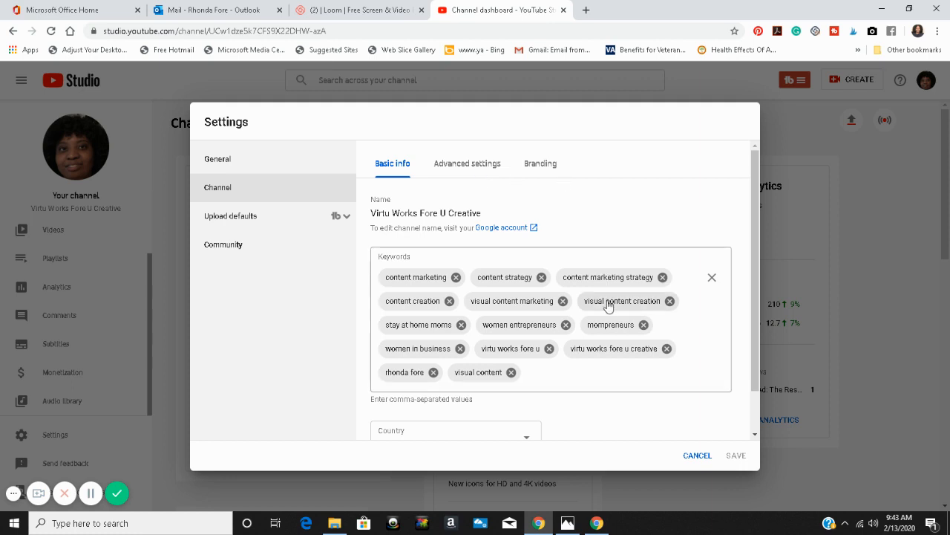
scroll(611, 306, down, 1)
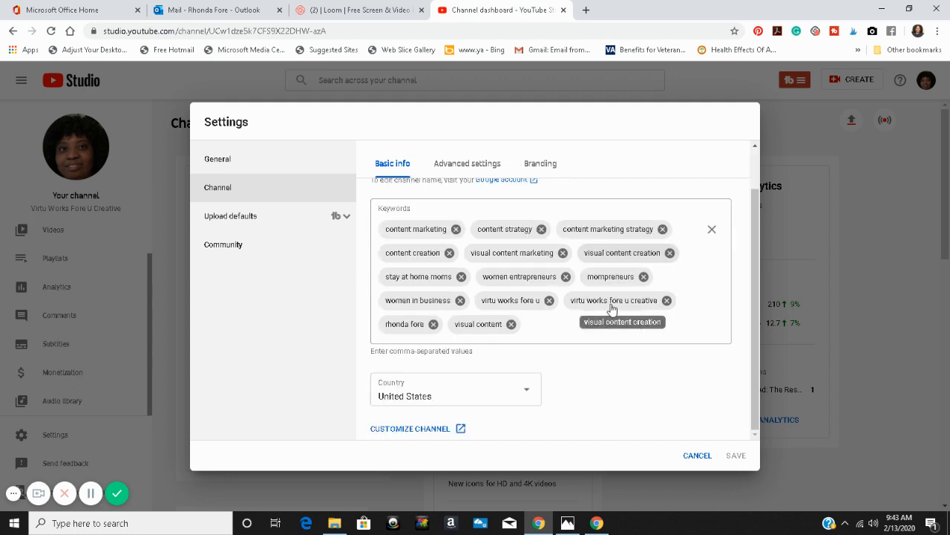
scroll(616, 303, up, 1)
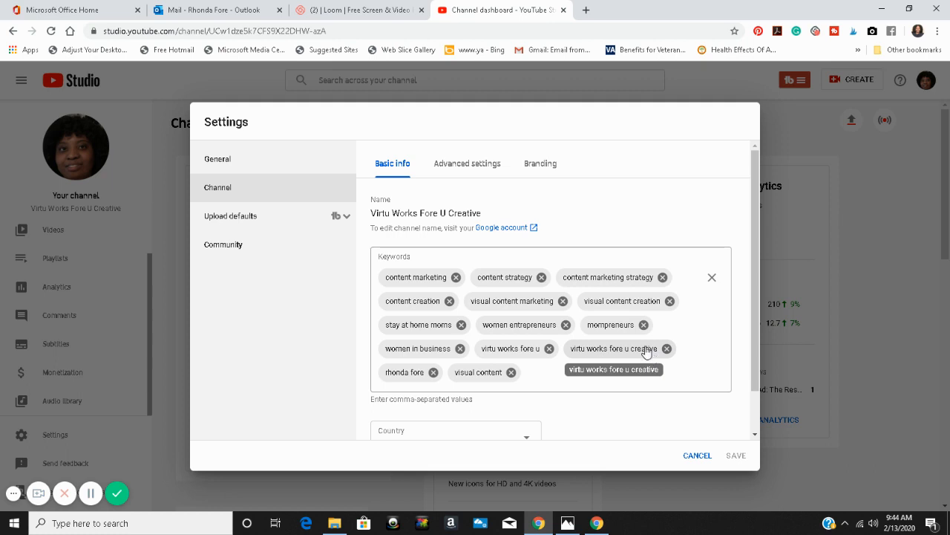
scroll(649, 357, down, 1)
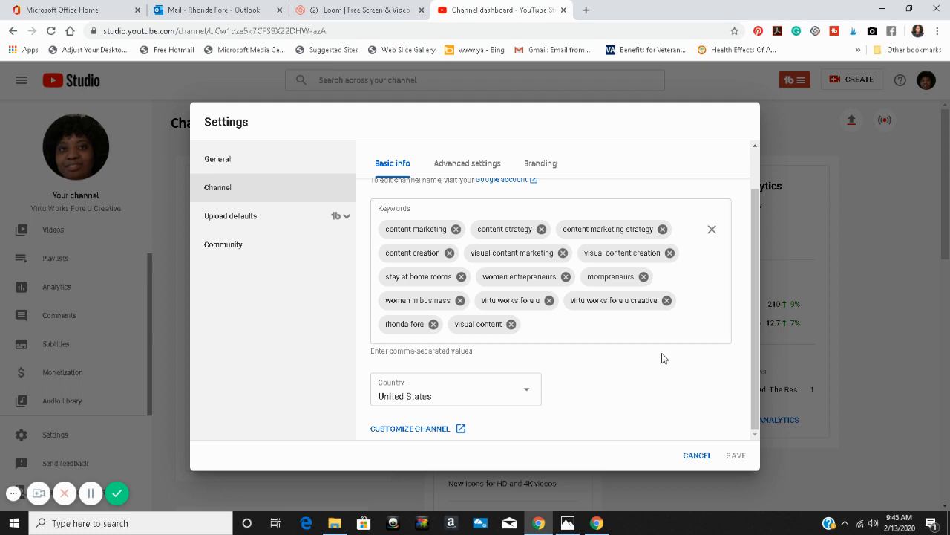
scroll(611, 382, up, 1)
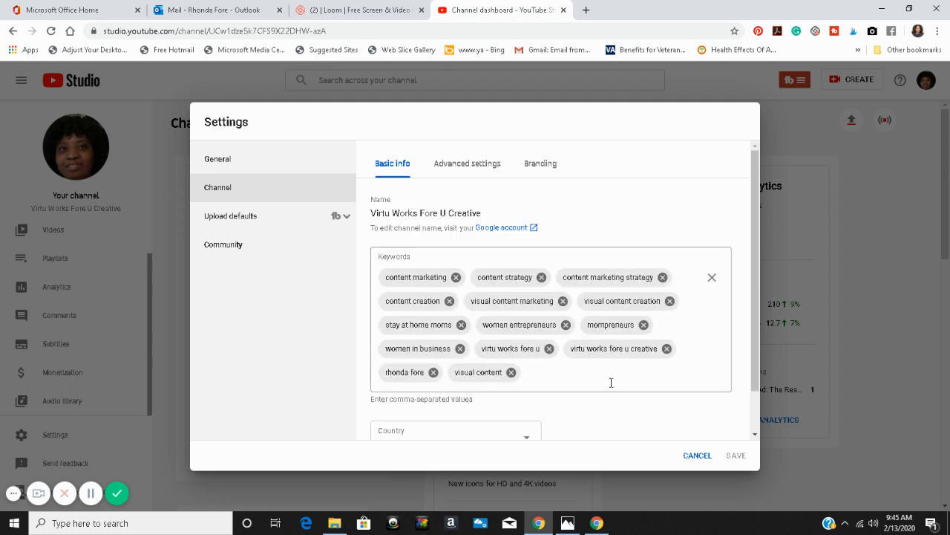
- Examine the channel's advanced settings for audience, Google Ads linking, subscriber count and advertisements, plus its video watermark branding
click(480, 170)
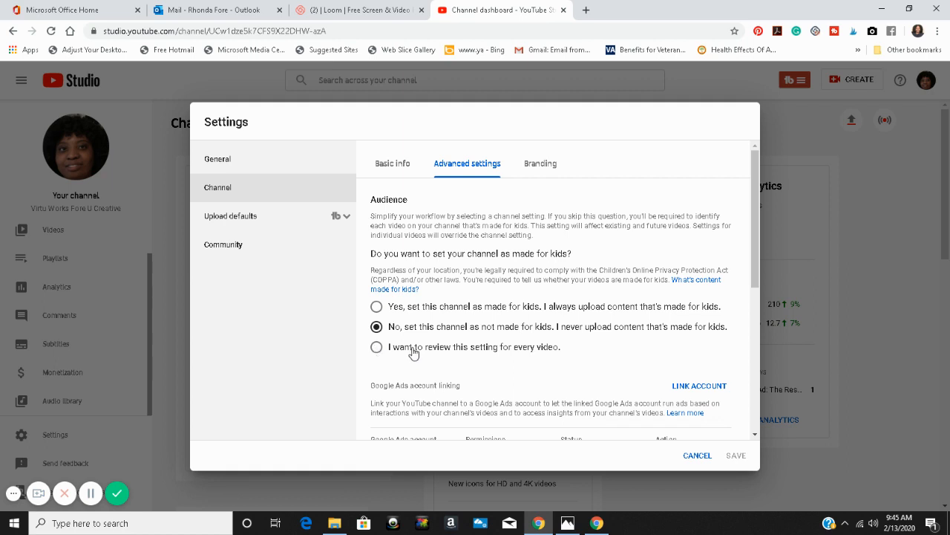
scroll(414, 353, down, 4)
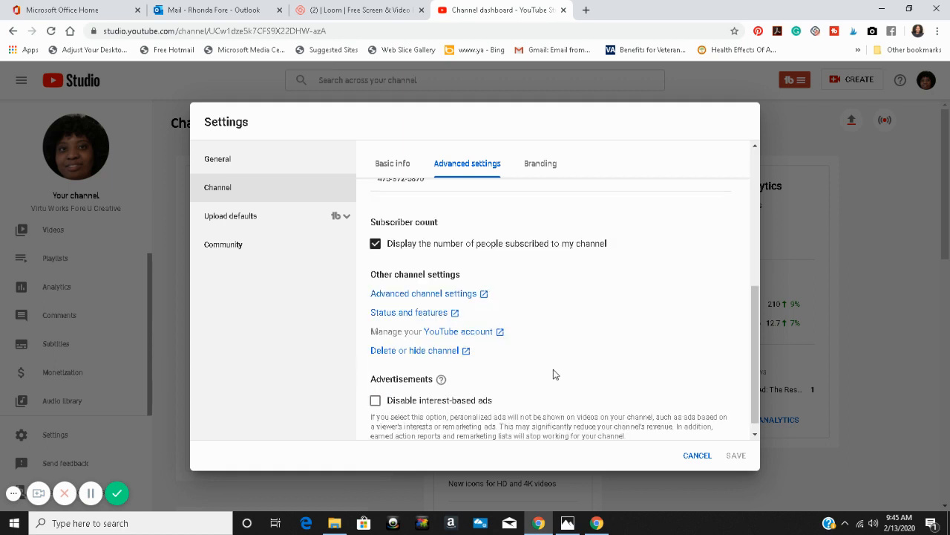
scroll(553, 374, down, 1)
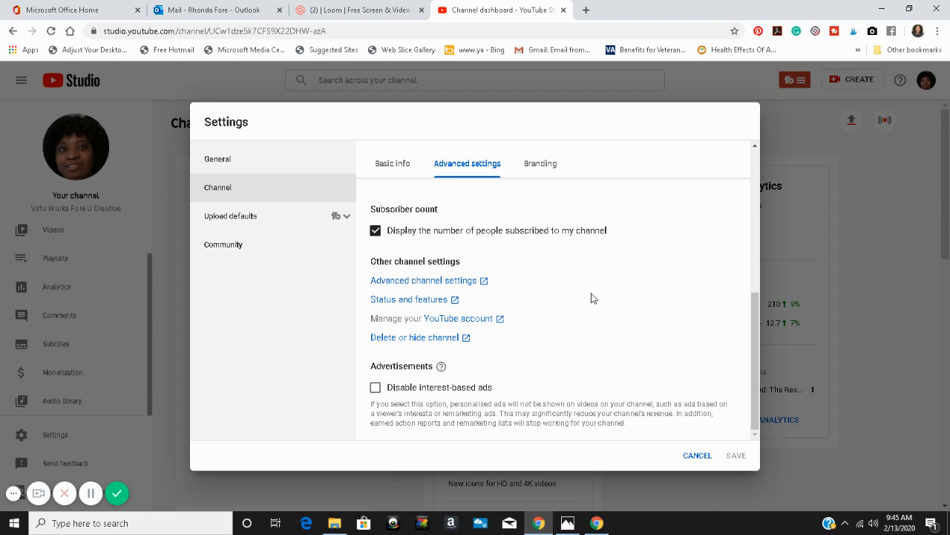
scroll(592, 299, up, 3)
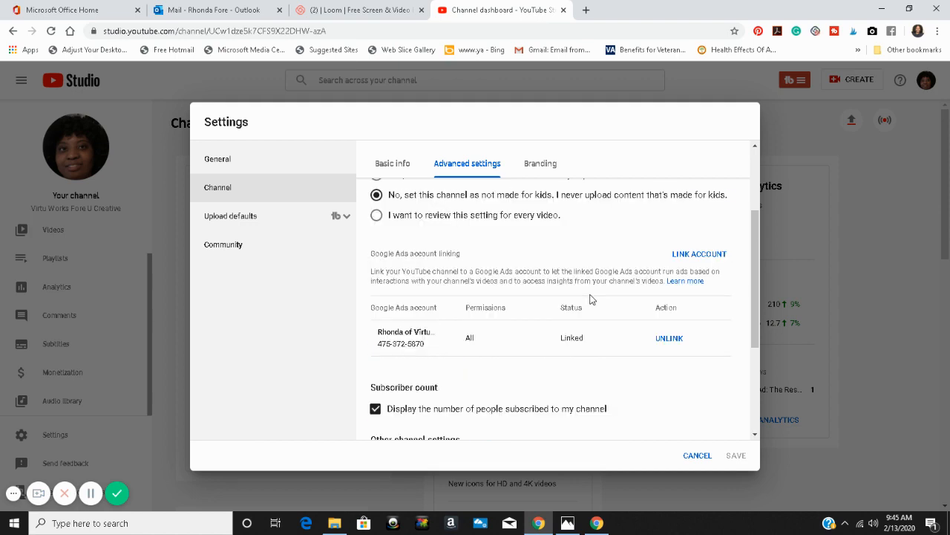
scroll(592, 299, up, 2)
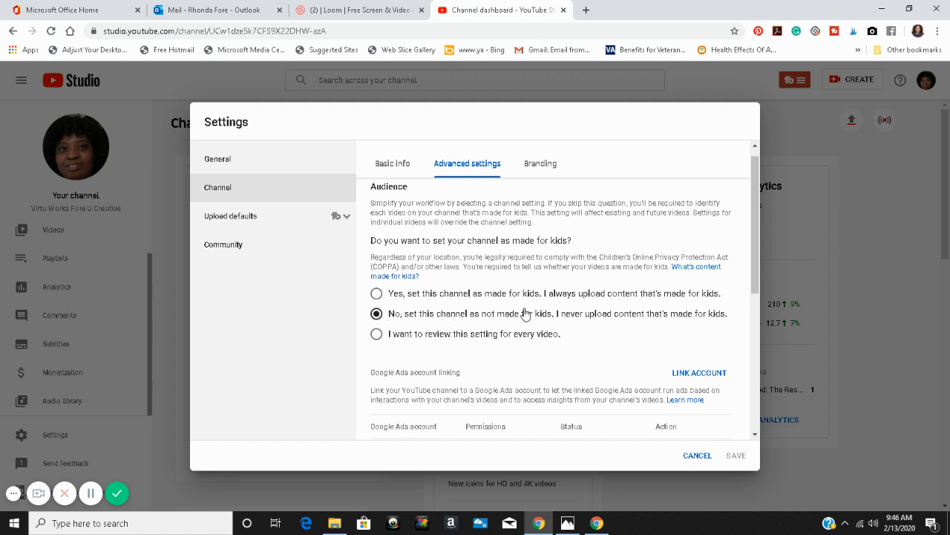
click(540, 170)
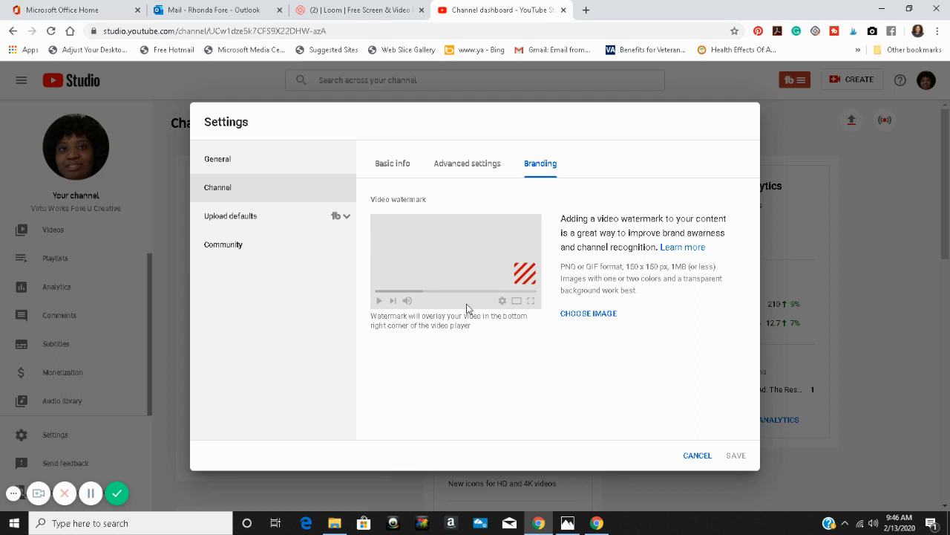
- Read the default video description in the upload defaults through to its closing channel introduction
click(259, 222)
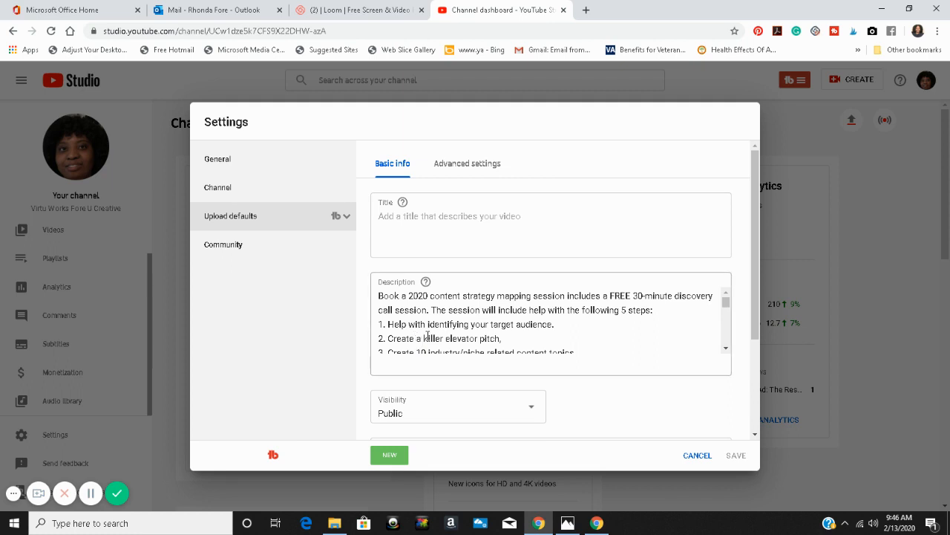
click(519, 252)
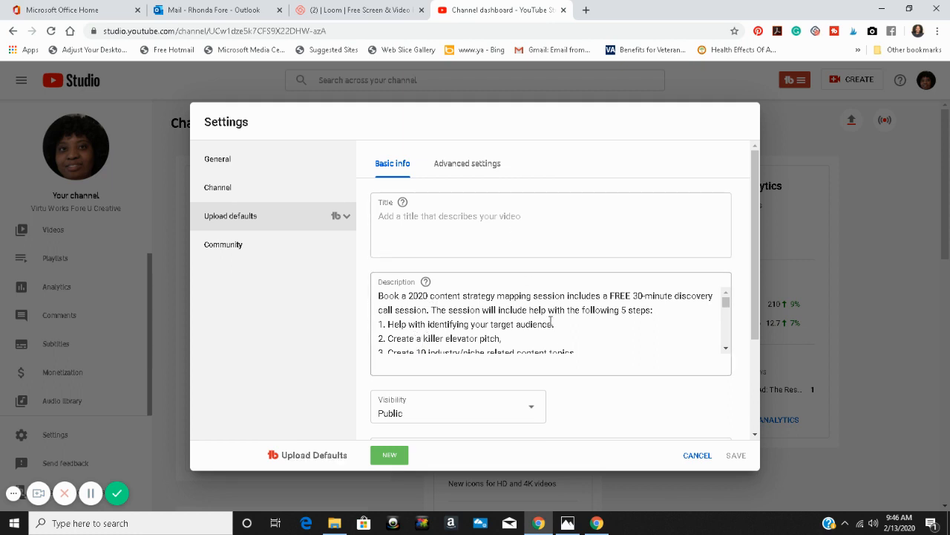
scroll(550, 320, down, 5)
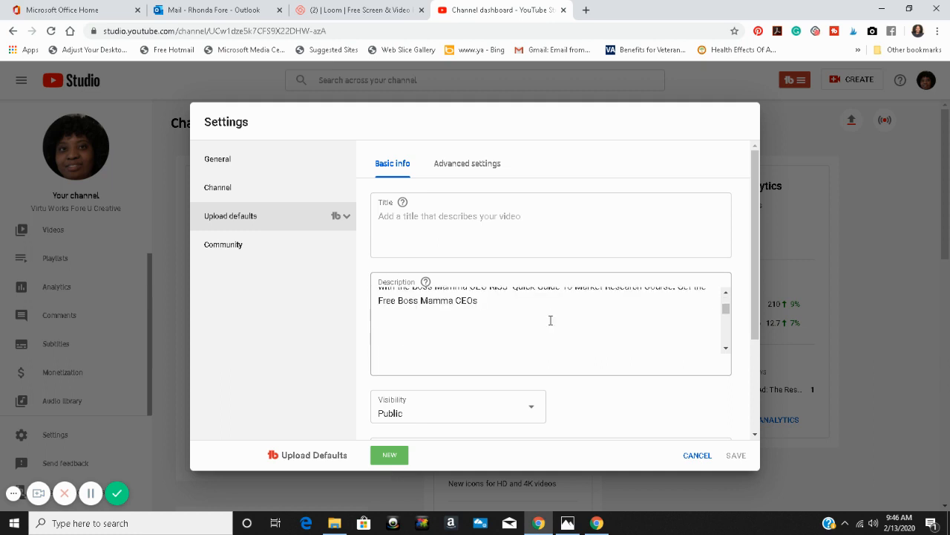
scroll(550, 320, down, 3)
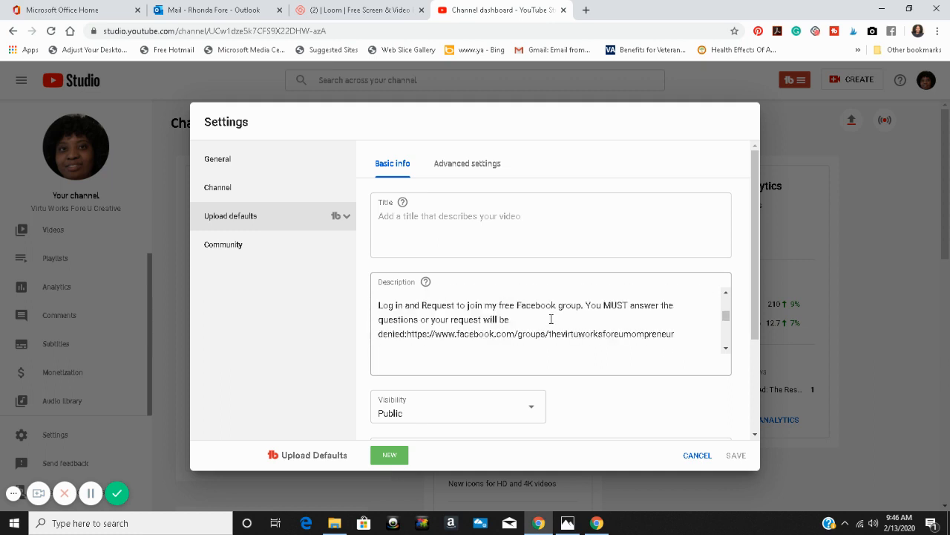
scroll(551, 319, down, 2)
scroll(551, 320, up, 2)
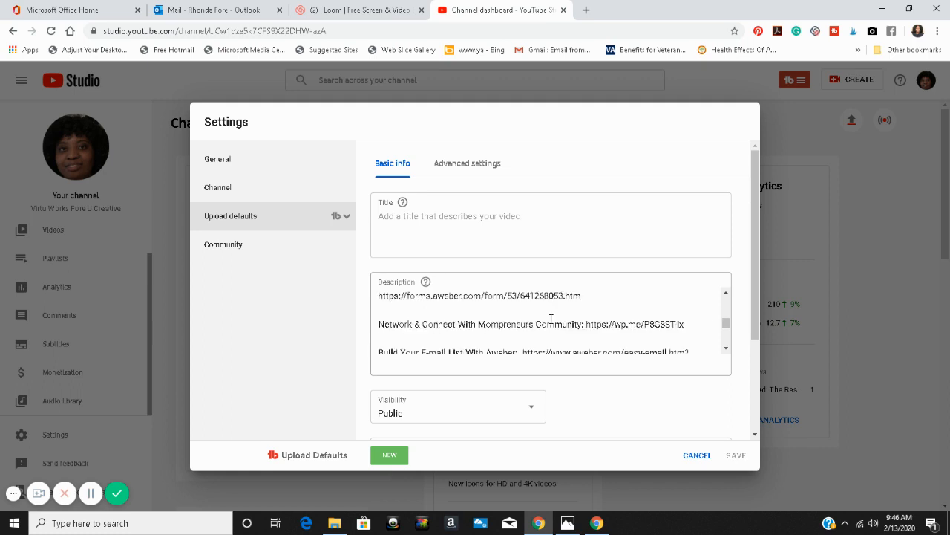
scroll(551, 320, down, 1)
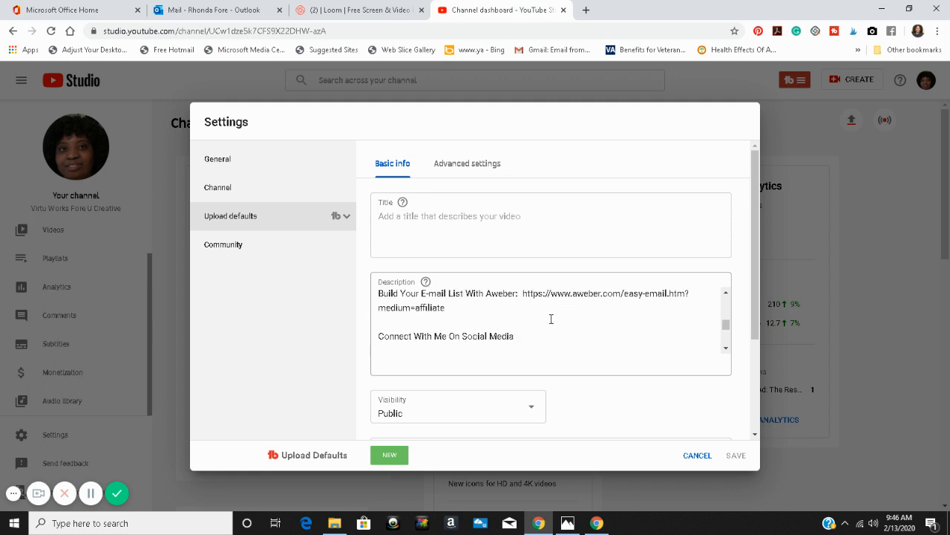
scroll(551, 319, down, 1)
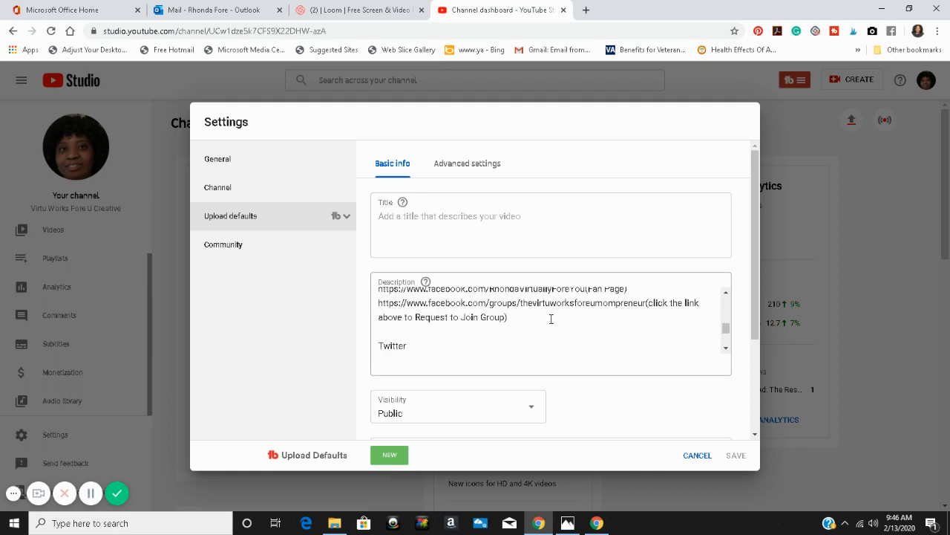
scroll(551, 319, down, 4)
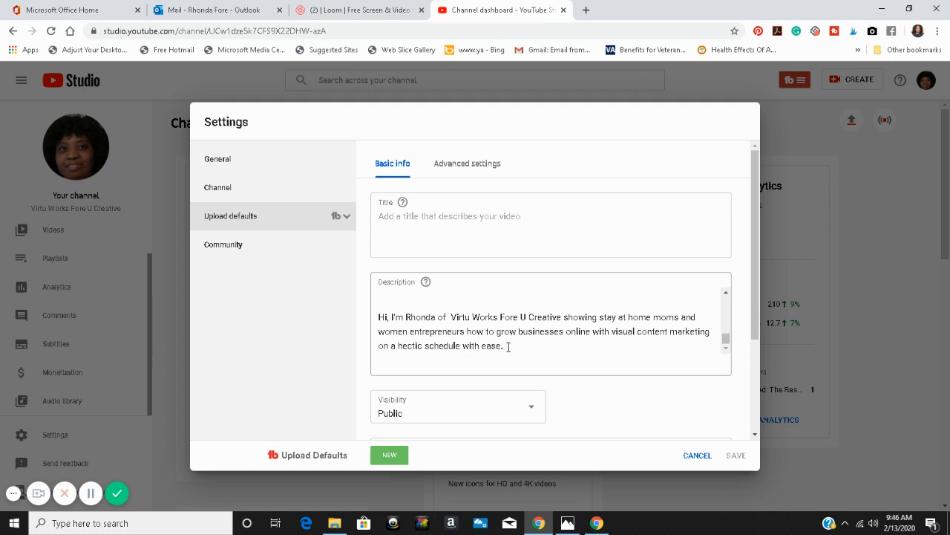
- Go back over the default description's course, subscription and email list links, and its social media profile links
scroll(474, 339, up, 5)
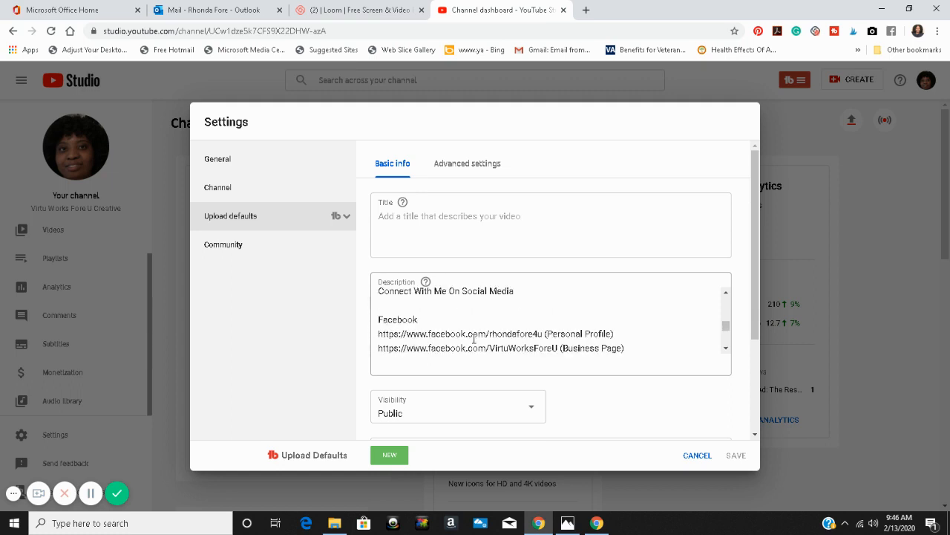
scroll(474, 338, up, 3)
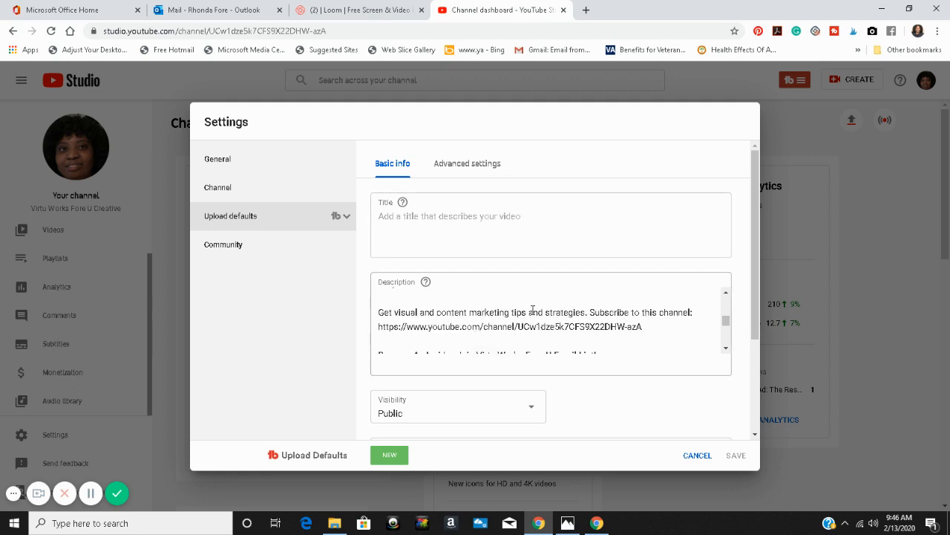
scroll(534, 311, up, 2)
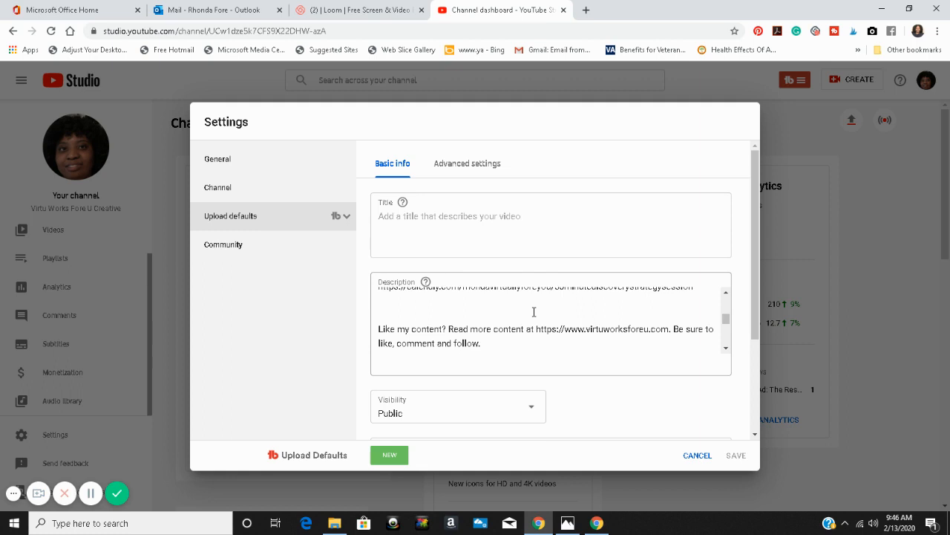
scroll(534, 312, up, 1)
scroll(534, 312, up, 1)
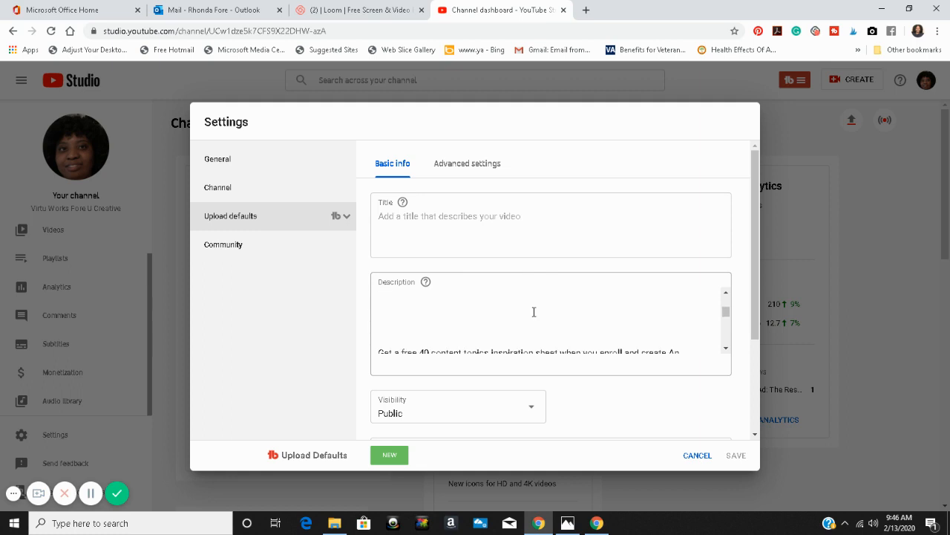
scroll(534, 312, down, 1)
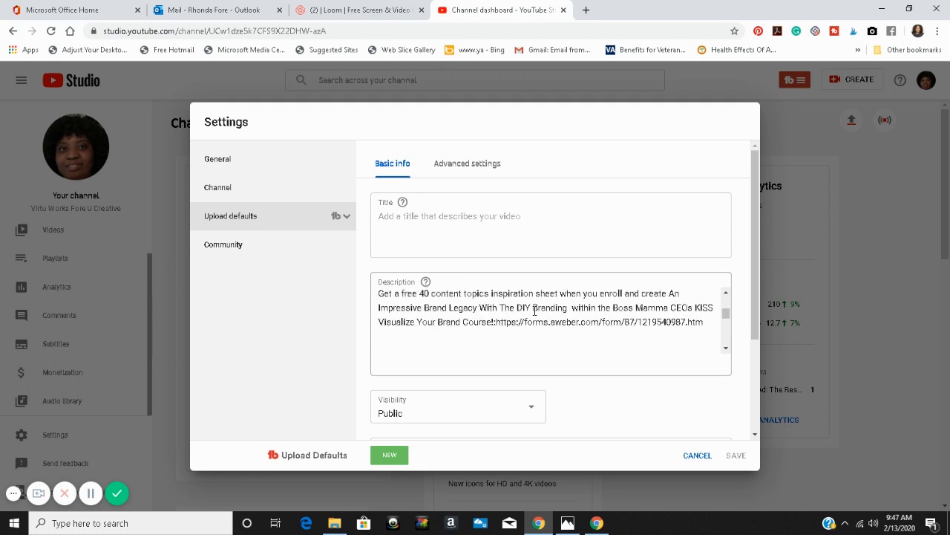
scroll(534, 311, down, 1)
scroll(534, 311, down, 2)
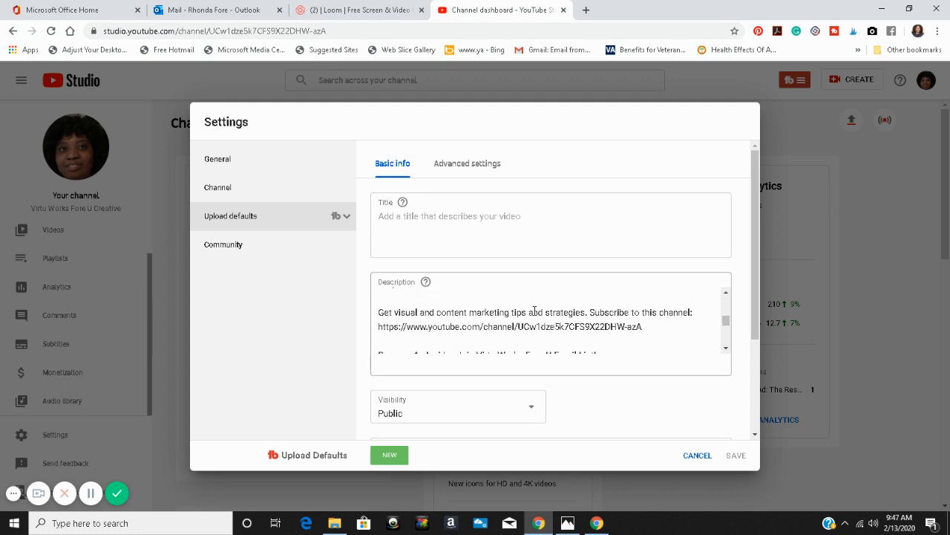
scroll(534, 312, down, 1)
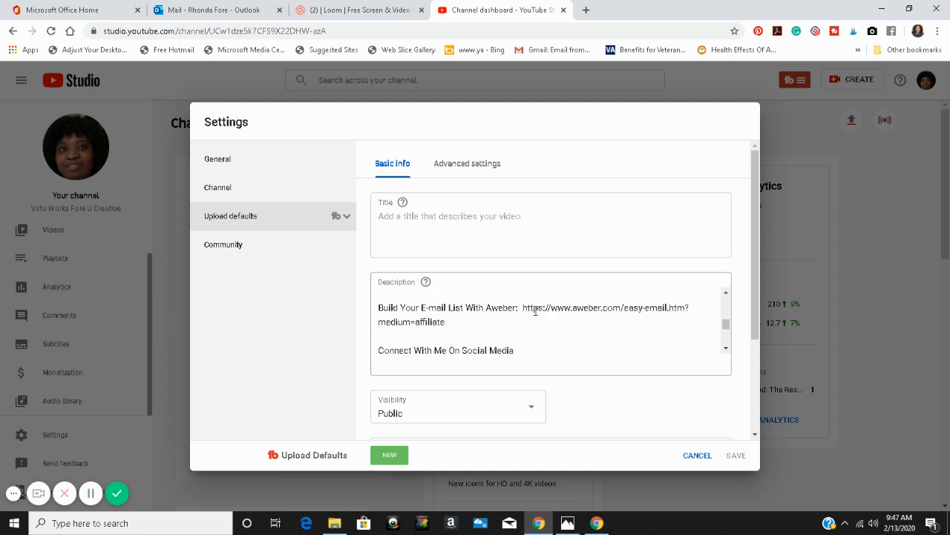
scroll(535, 311, down, 3)
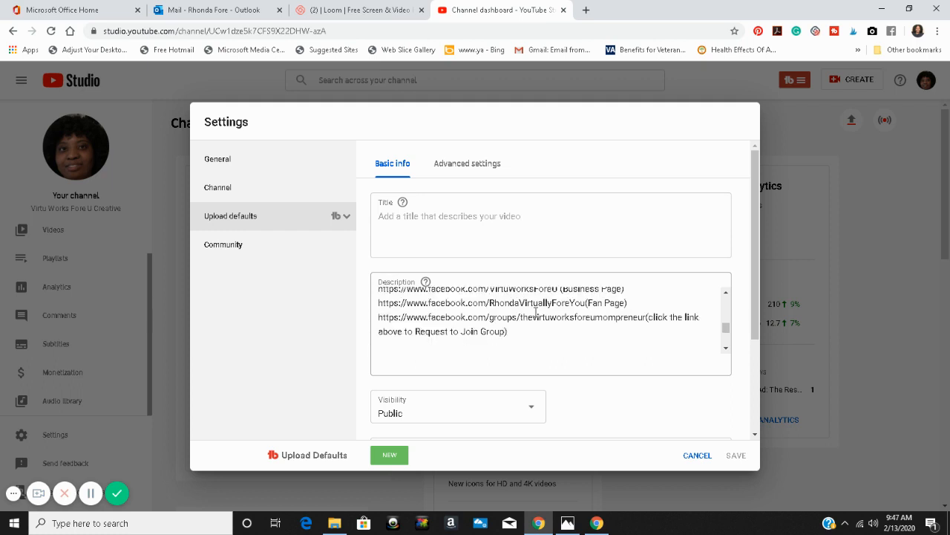
scroll(535, 311, down, 2)
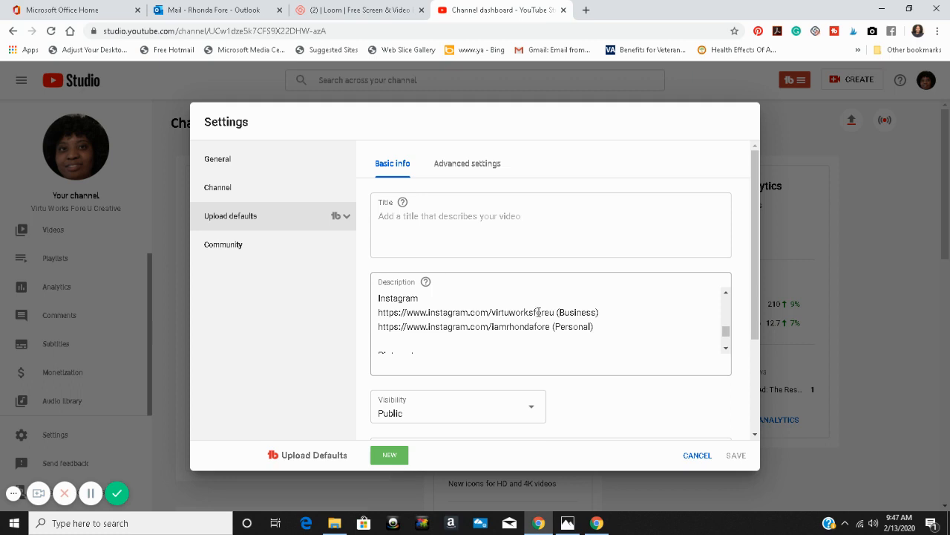
scroll(529, 306, down, 3)
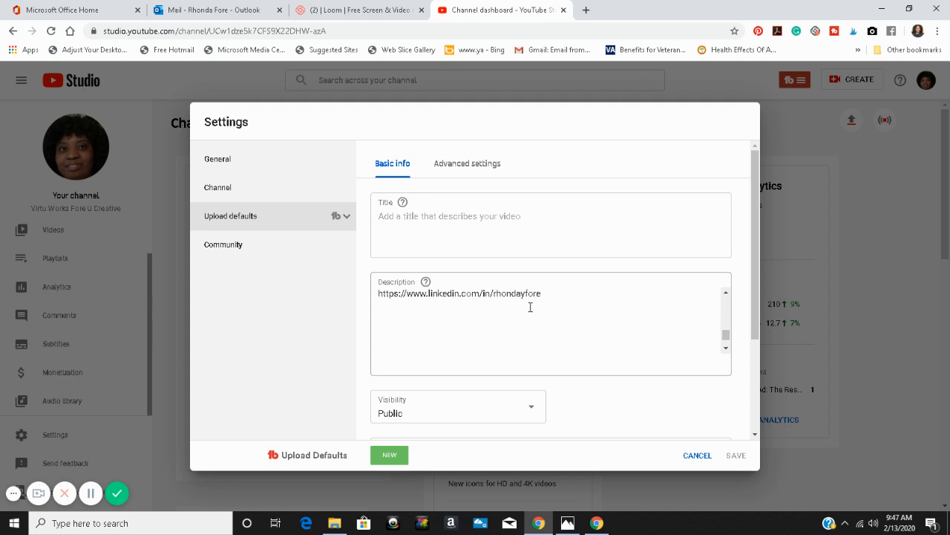
scroll(531, 307, down, 2)
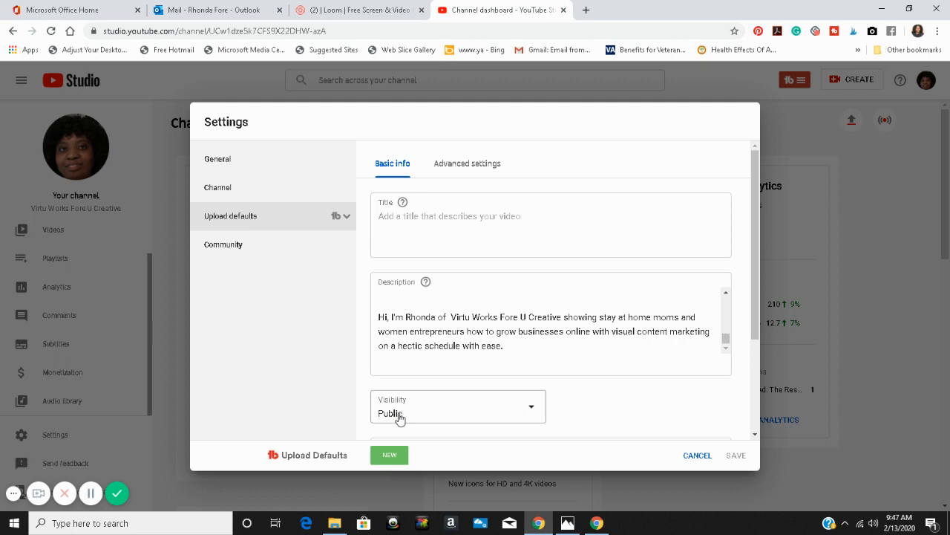
click(467, 292)
text(https://www.linkedin.com/in/rhondayfore)
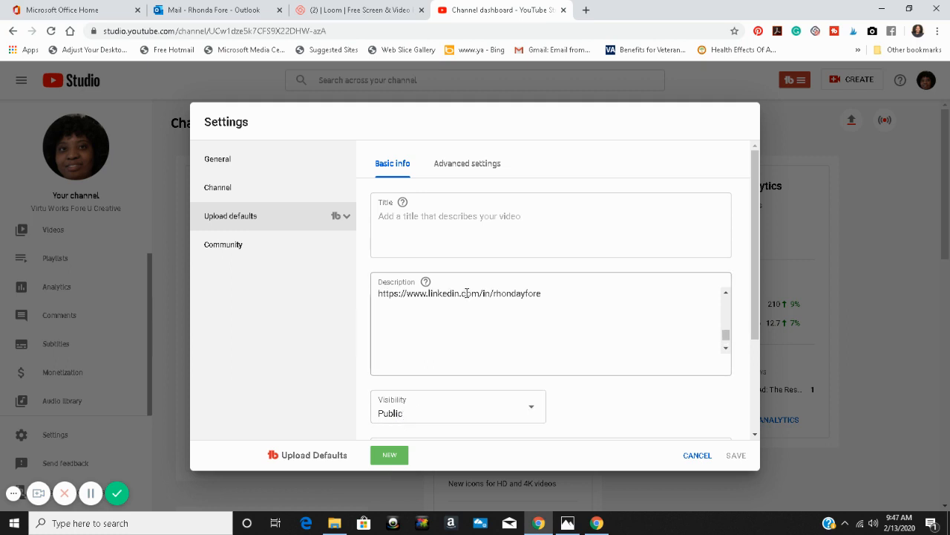
- Open the advanced upload defaults, look through the available video categories and choose Education
click(474, 168)
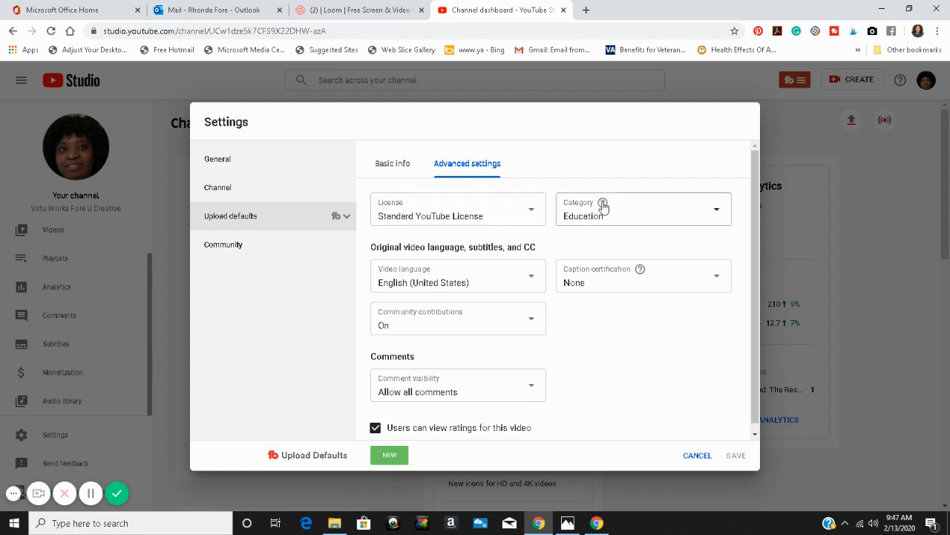
mouse_move(603, 206)
click(718, 214)
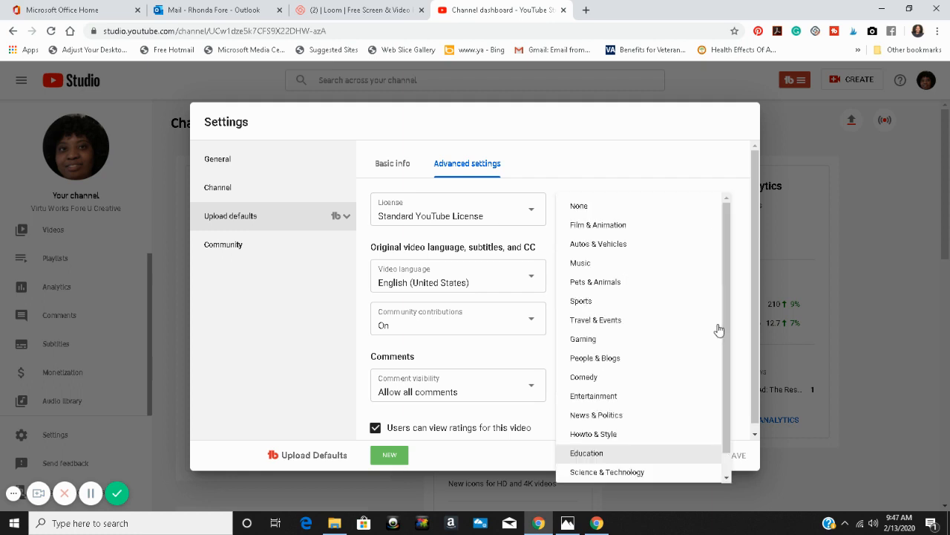
key(Escape)
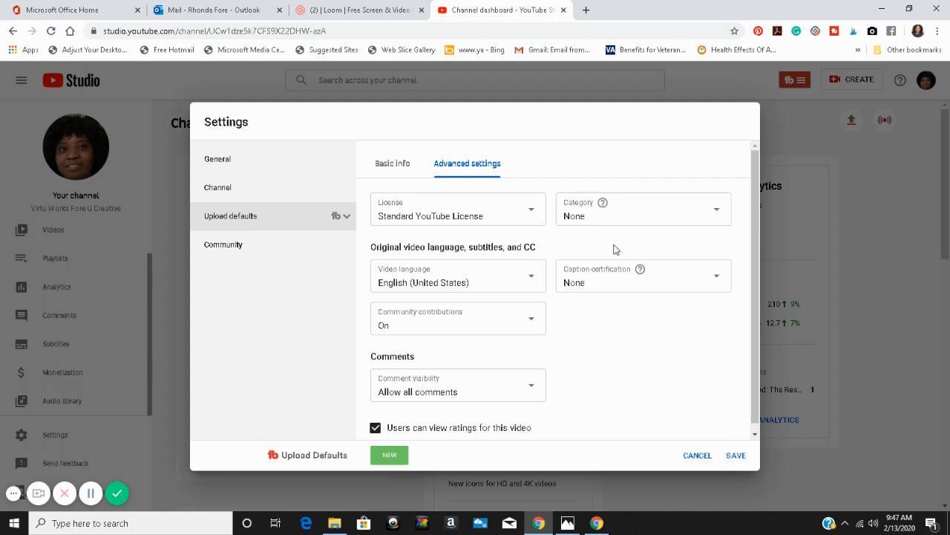
click(718, 214)
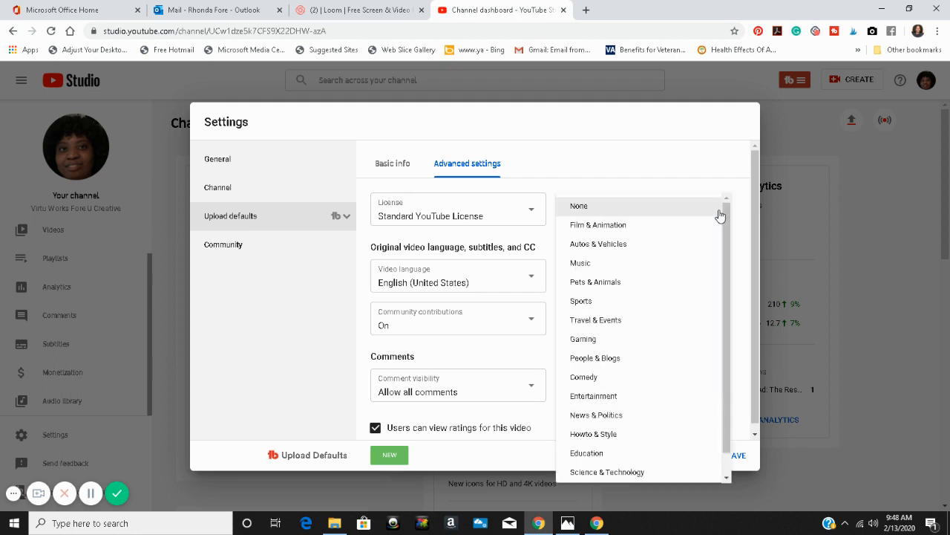
click(719, 215)
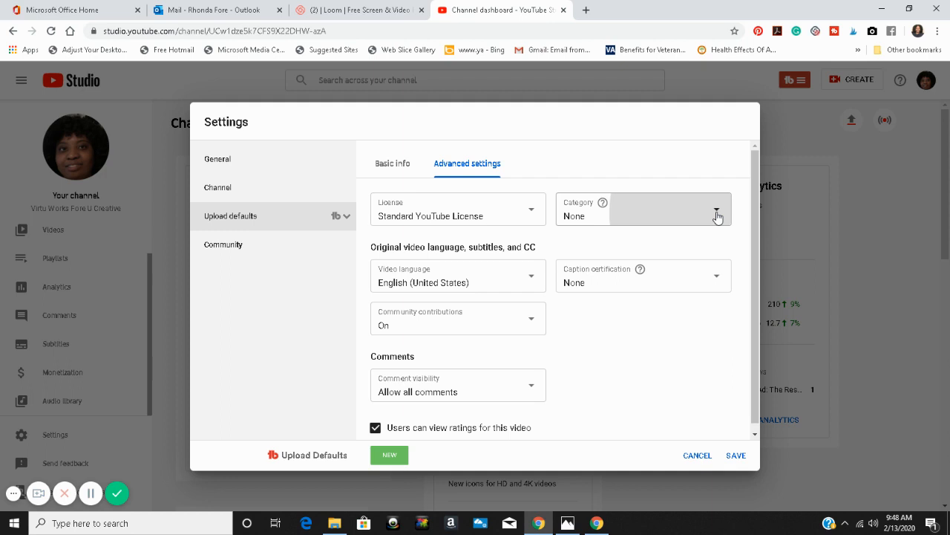
click(716, 215)
scroll(676, 283, down, 1)
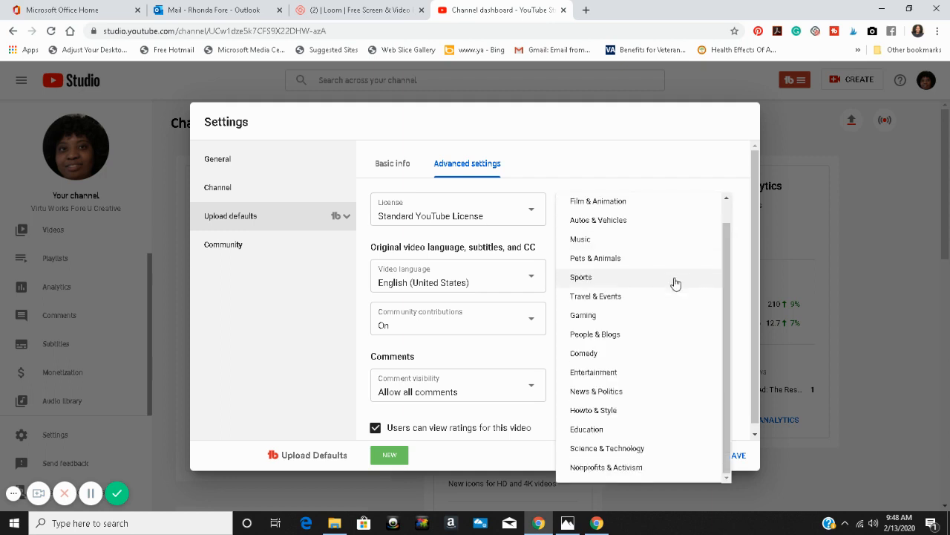
click(646, 431)
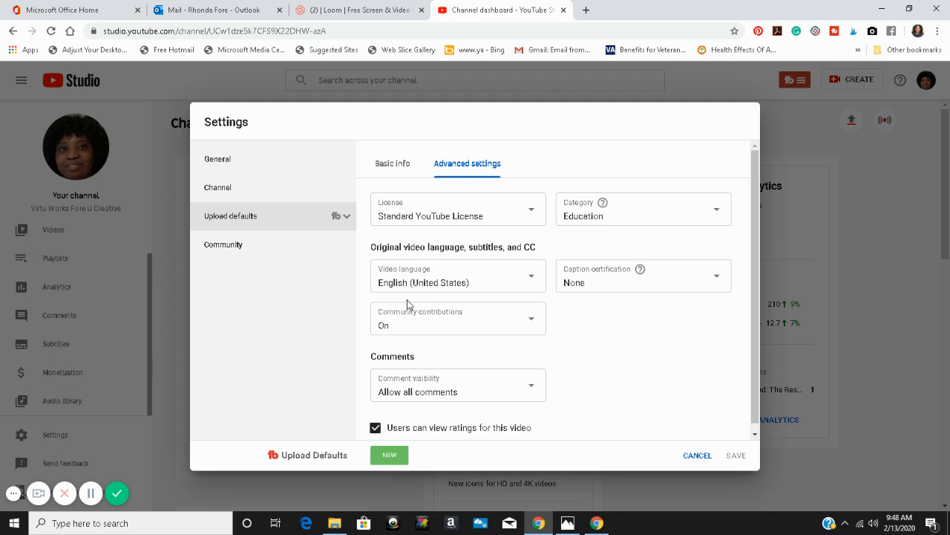
- Review the language, community contribution and comment defaults, plus the community's automated filters down to the blocked words and link blocking
scroll(413, 291, down, 1)
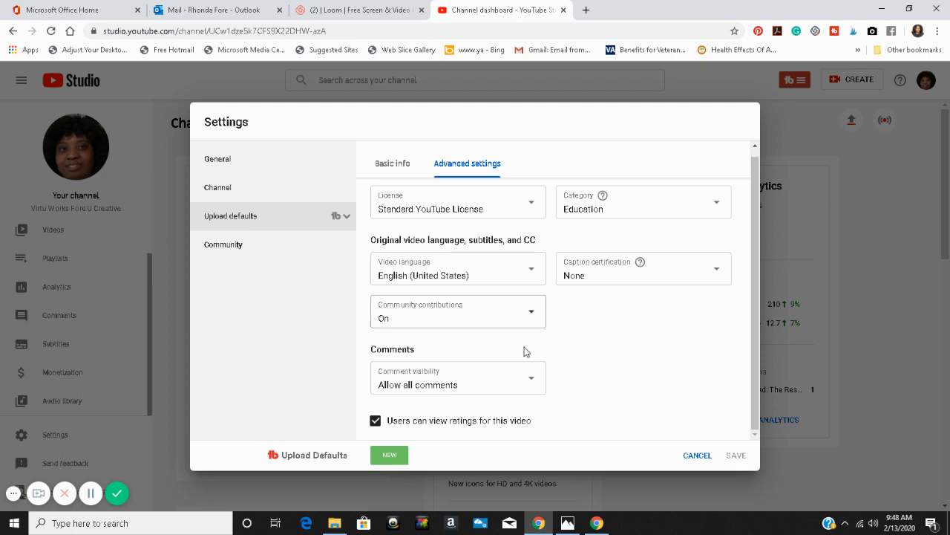
scroll(534, 358, up, 1)
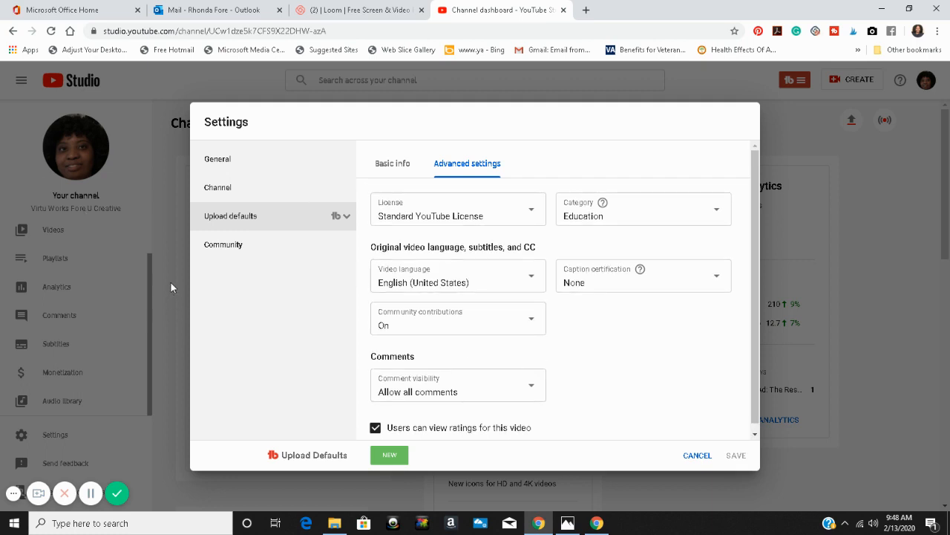
click(219, 253)
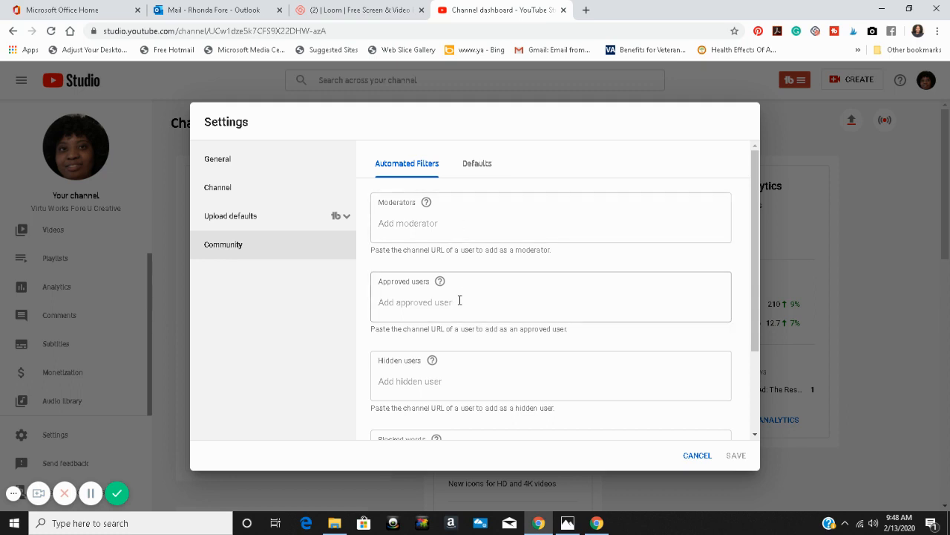
scroll(459, 300, down, 2)
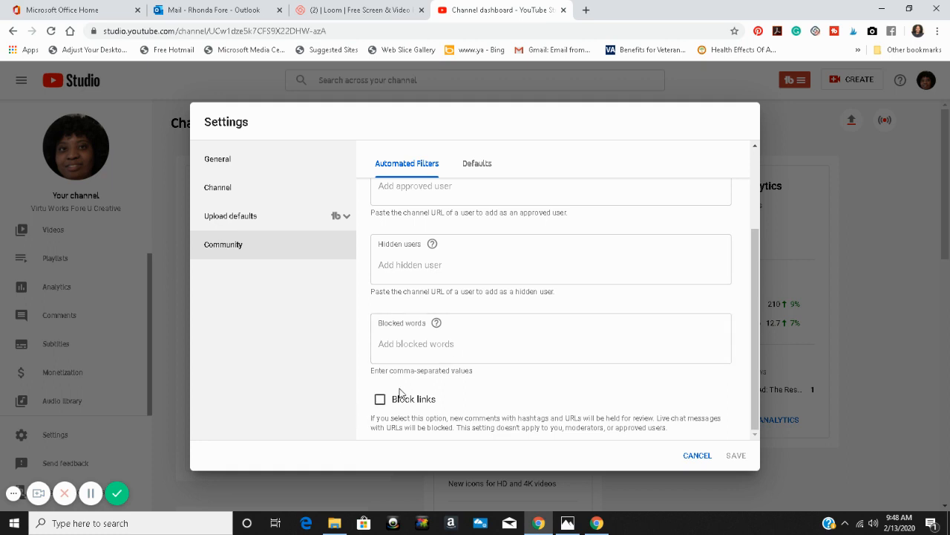
- Revisit the advanced upload defaults and the general default units, and close the channel settings without saving
click(236, 219)
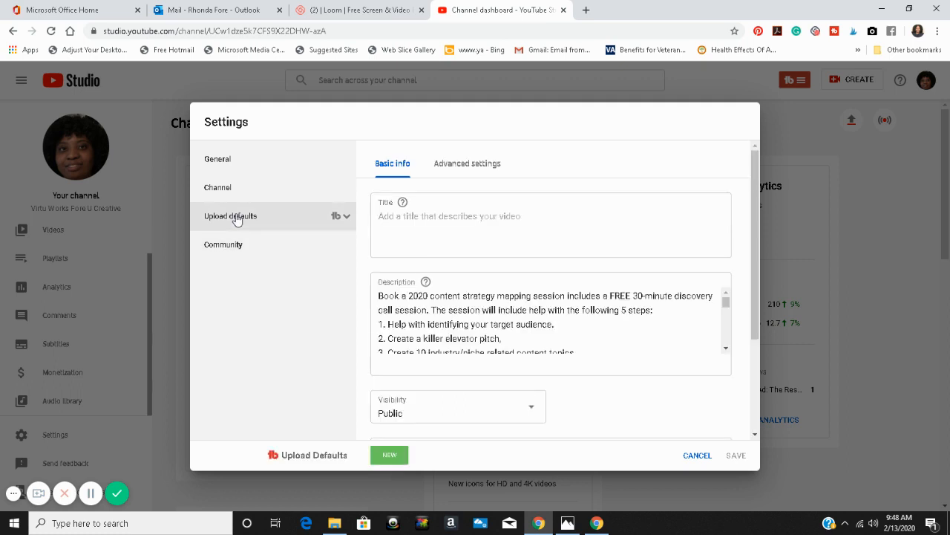
click(454, 169)
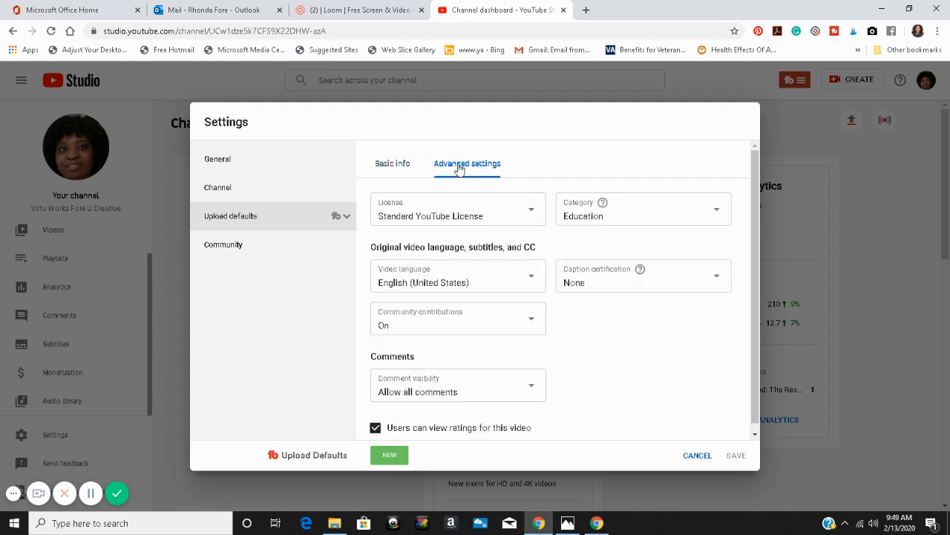
click(217, 163)
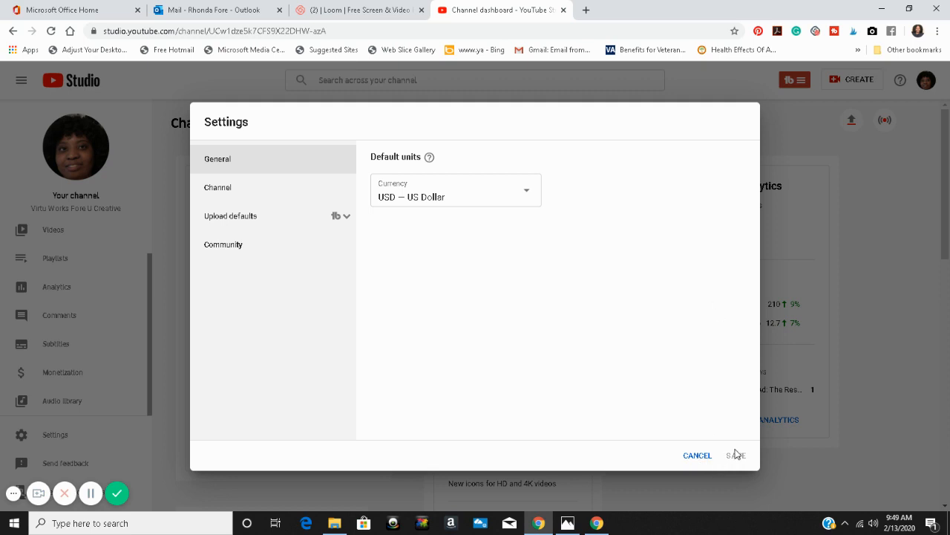
click(692, 456)
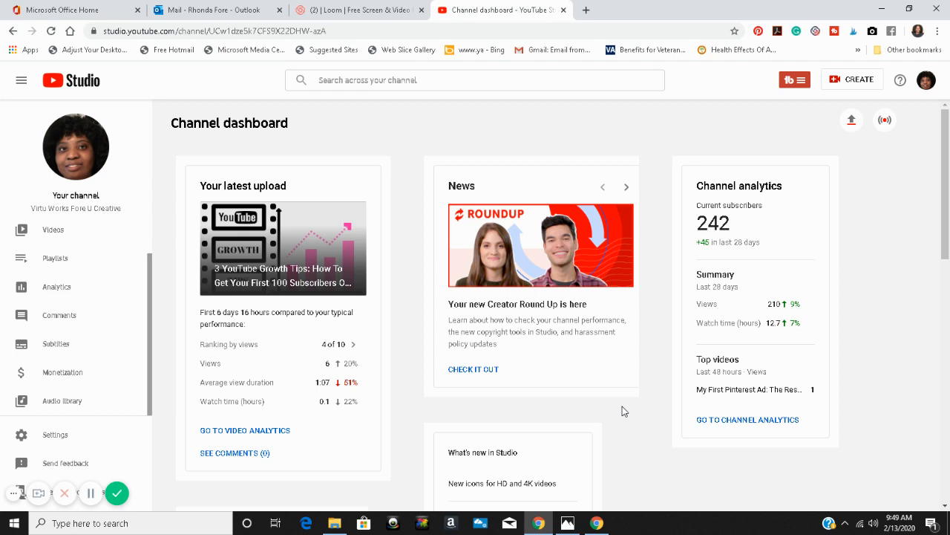
- Switch to Photos and show the YTChannelSettingsThumbnail.png image in full screen
click(567, 524)
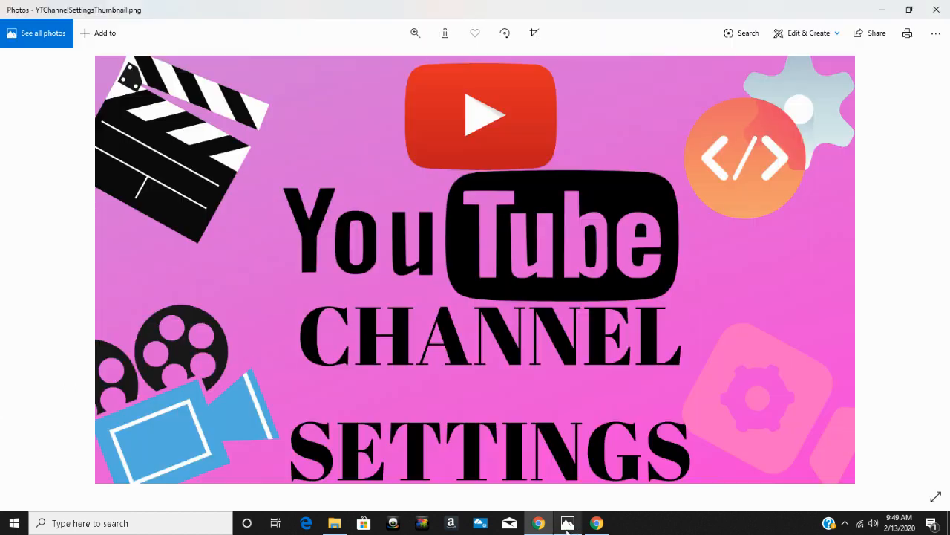
click(935, 497)
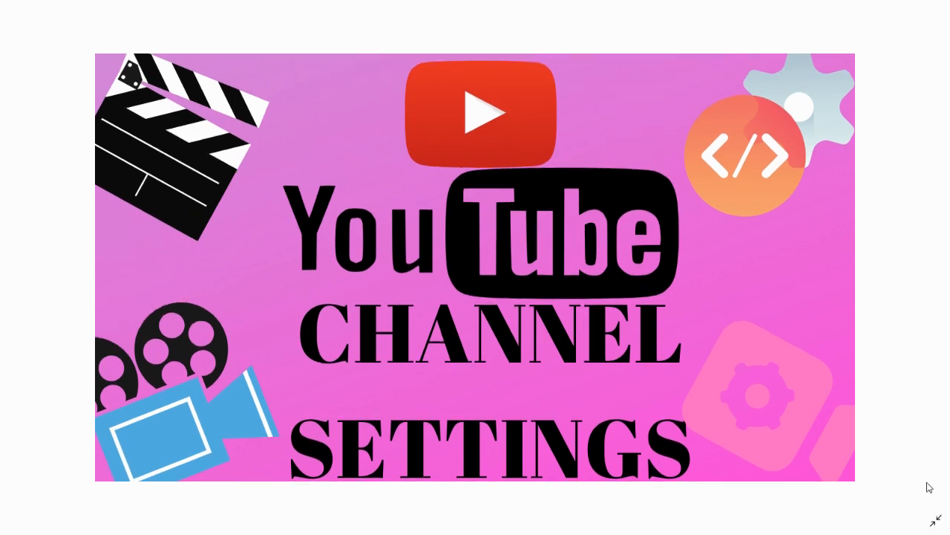